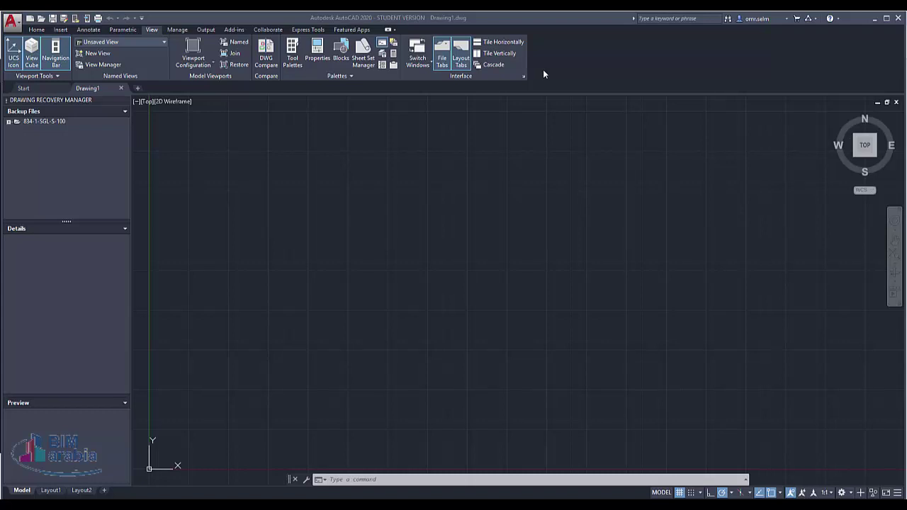
- Open the Customize User Interface dialog with the CUI command
click(543, 73)
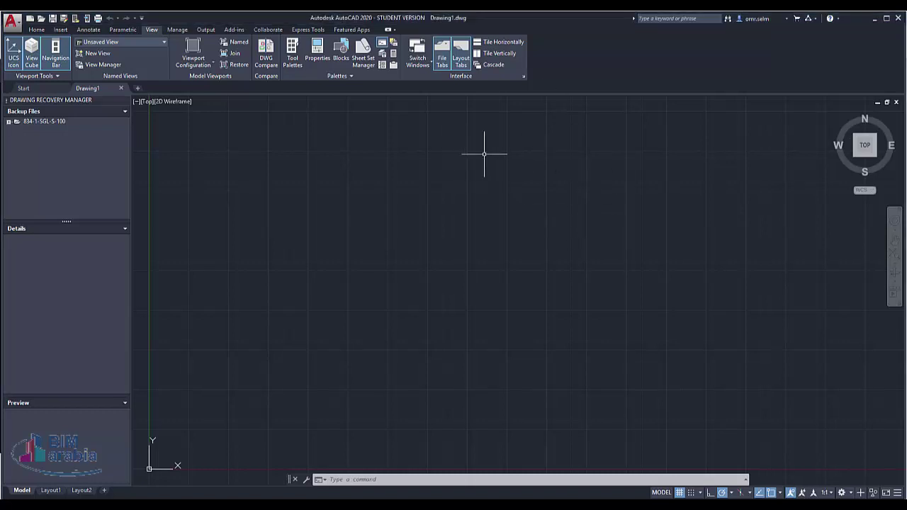
text(cu)
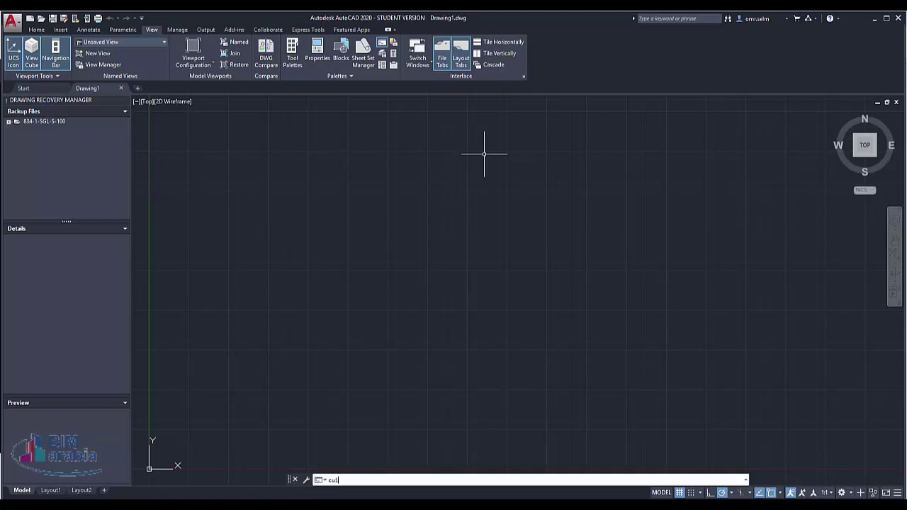
key(Return)
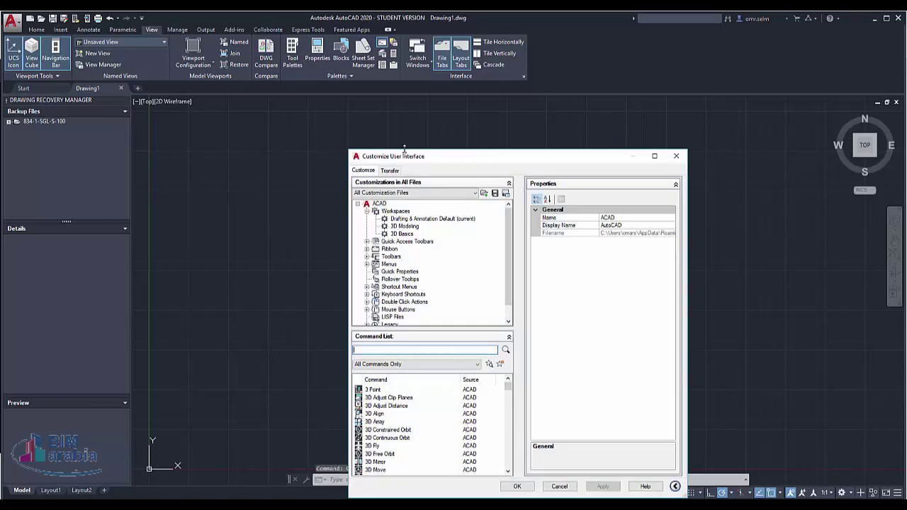
- Move the CUI window aside and browse the Workspaces and Ribbon Panels entries
drag(427, 159, 379, 86)
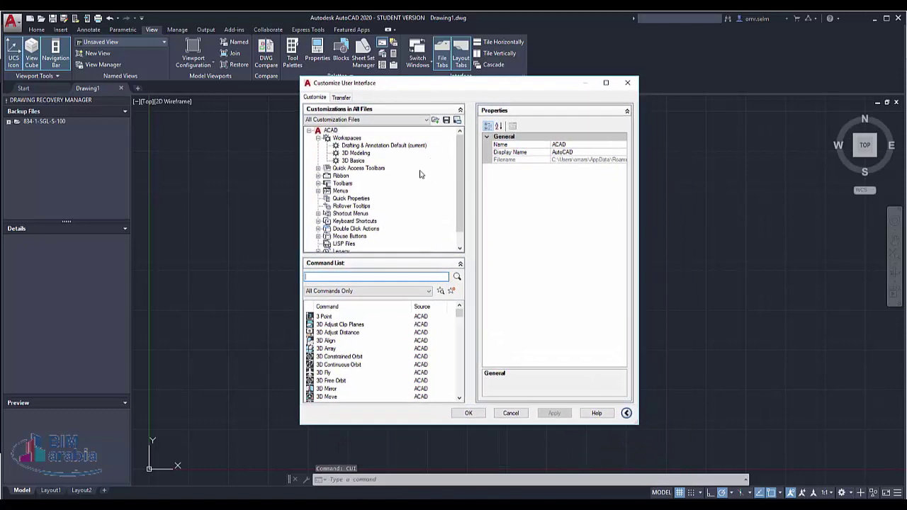
click(348, 139)
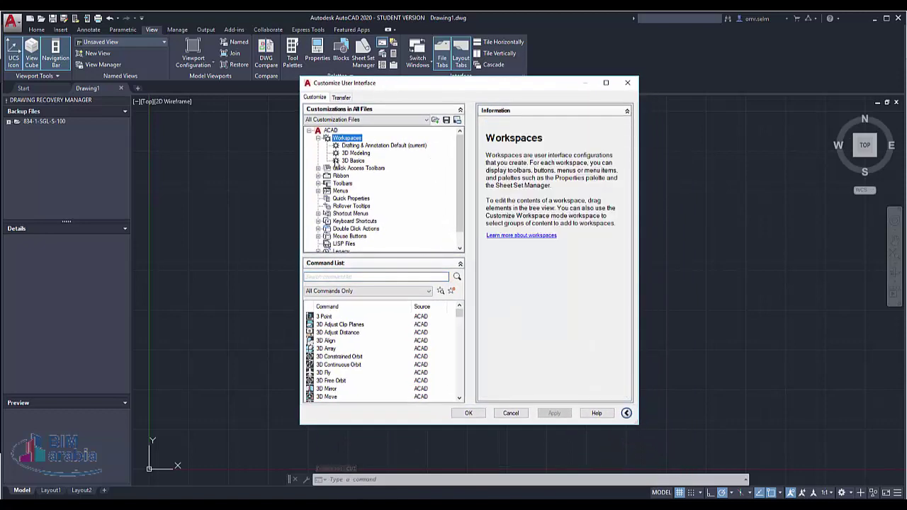
click(342, 176)
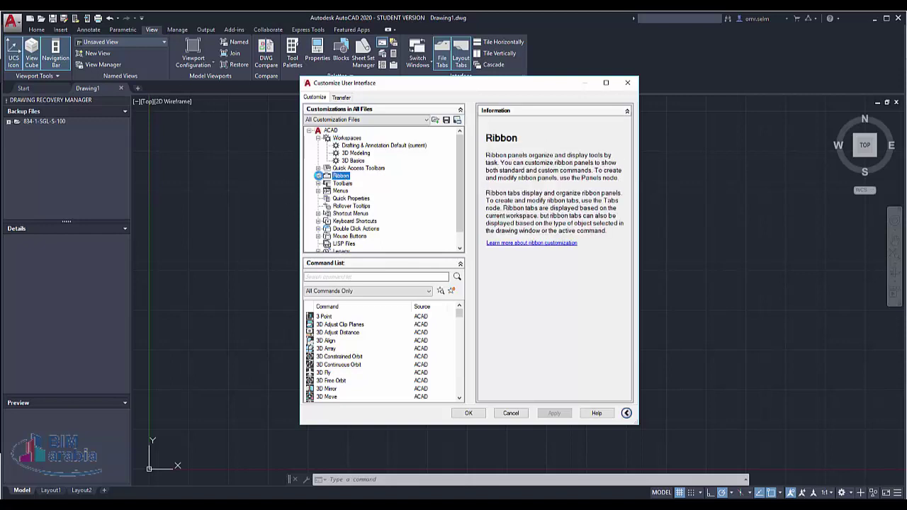
double_click(343, 177)
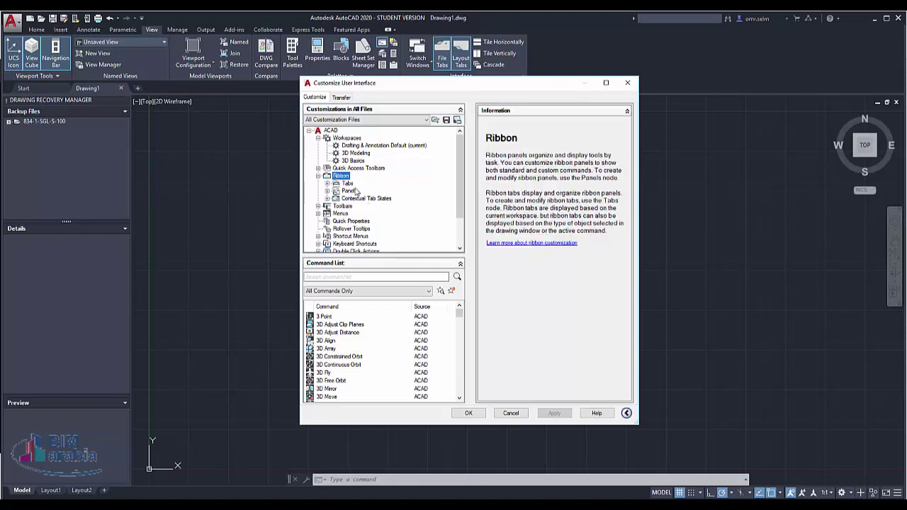
click(347, 183)
click(349, 191)
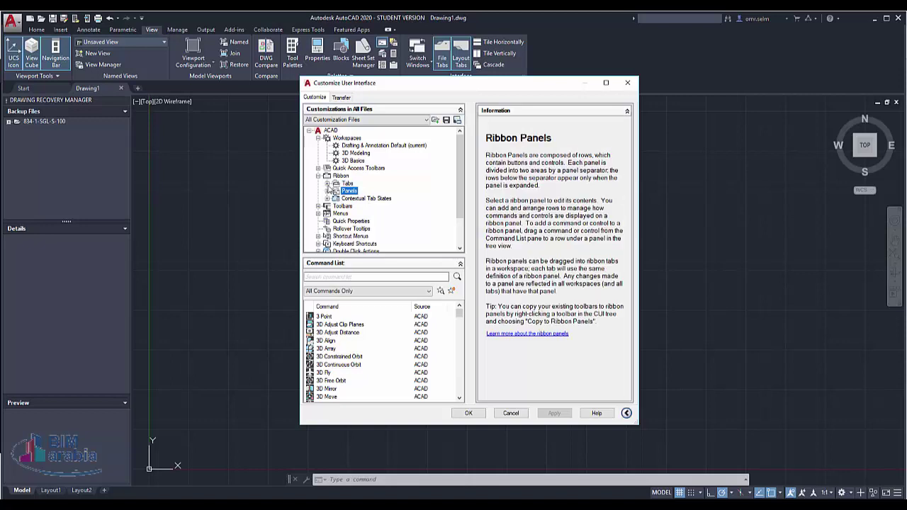
- Review the ribbon Tabs and Panels lists, then expand the Toolbars node
click(327, 184)
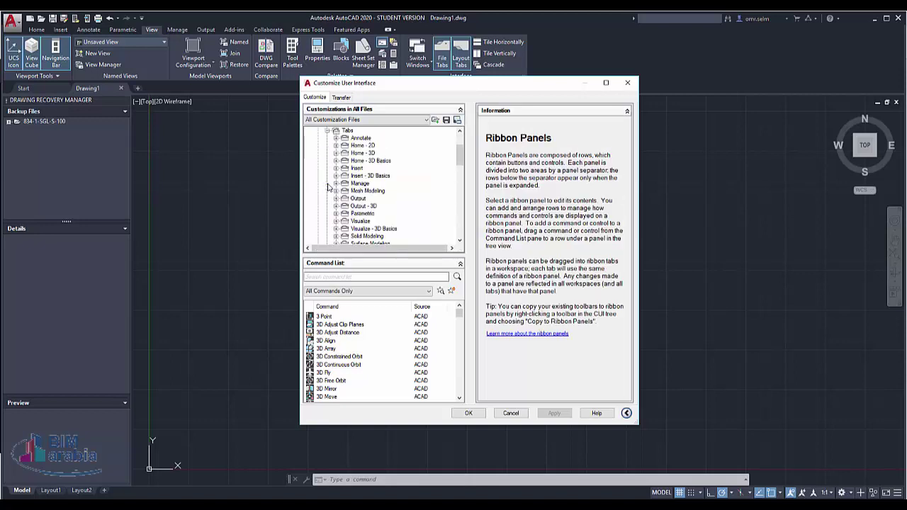
scroll(365, 156, up, 1)
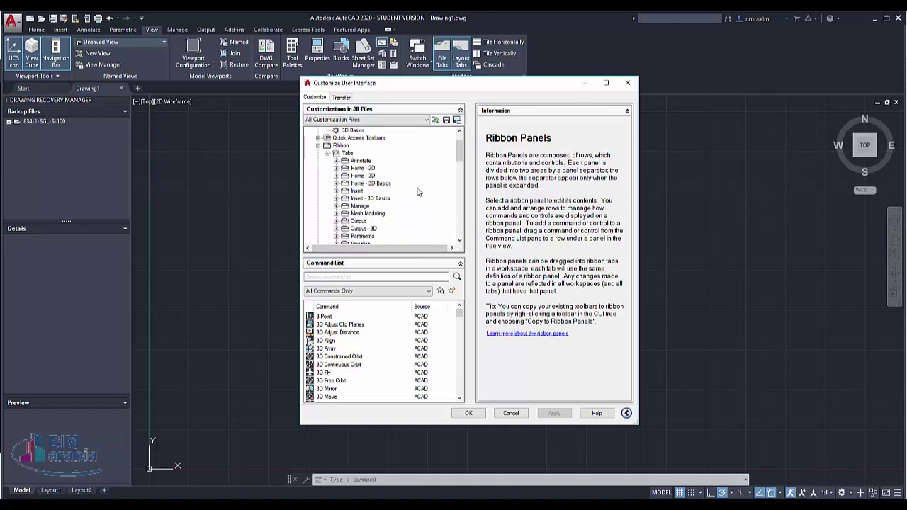
click(346, 153)
click(327, 153)
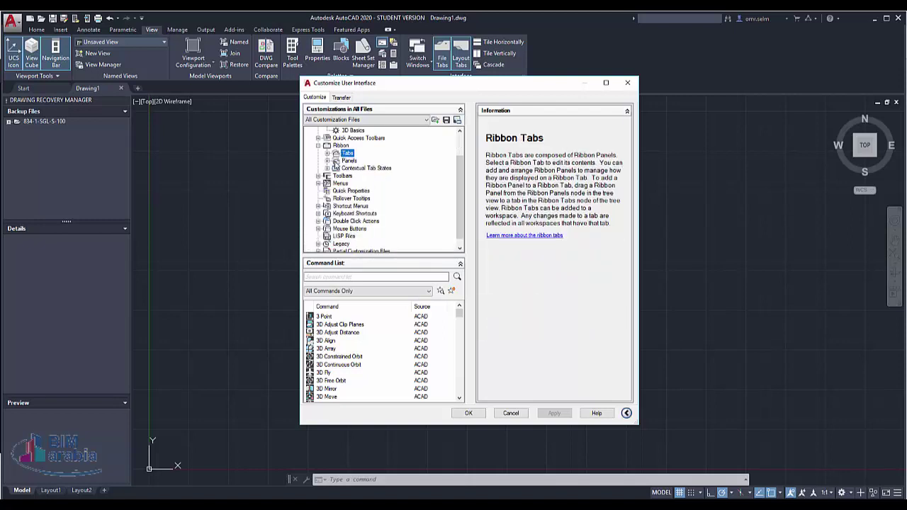
click(348, 161)
double_click(348, 161)
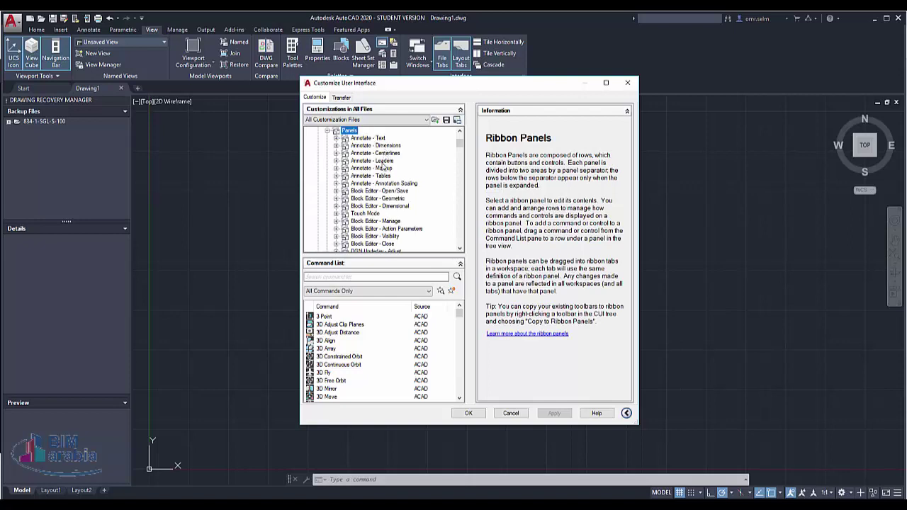
scroll(368, 190, up, 3)
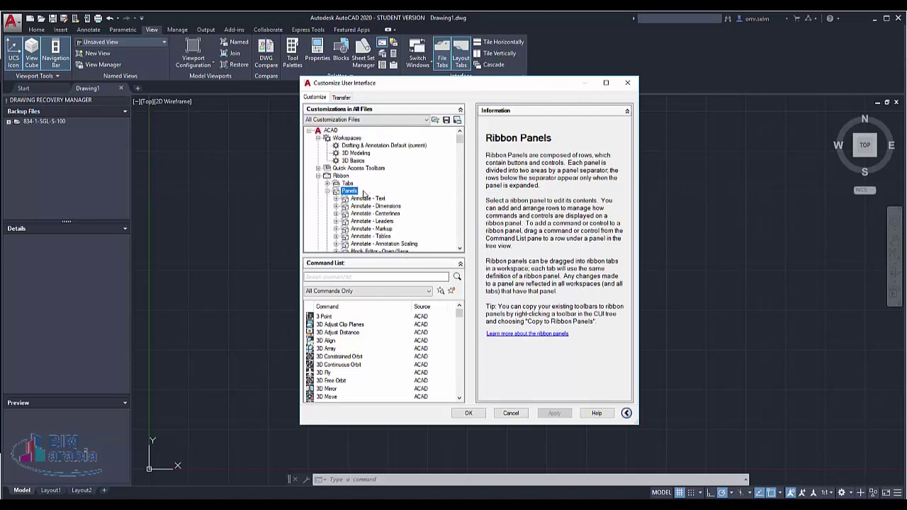
click(327, 191)
click(347, 207)
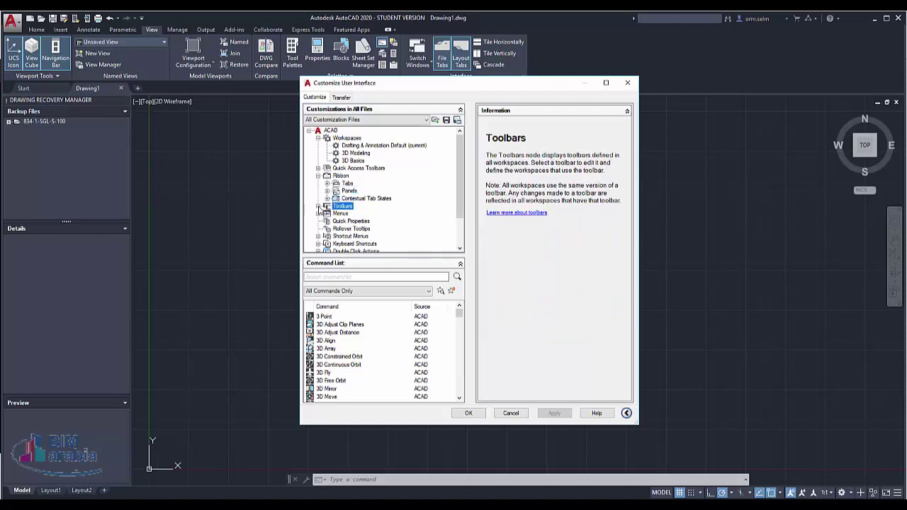
click(318, 206)
- Create a new toolbar under Toolbars and rename it BIMarabia
right_click(343, 131)
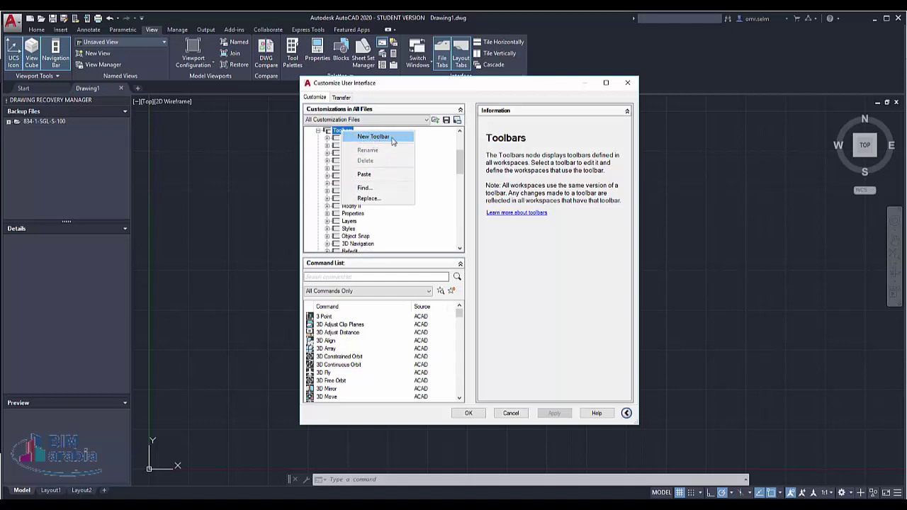
click(370, 137)
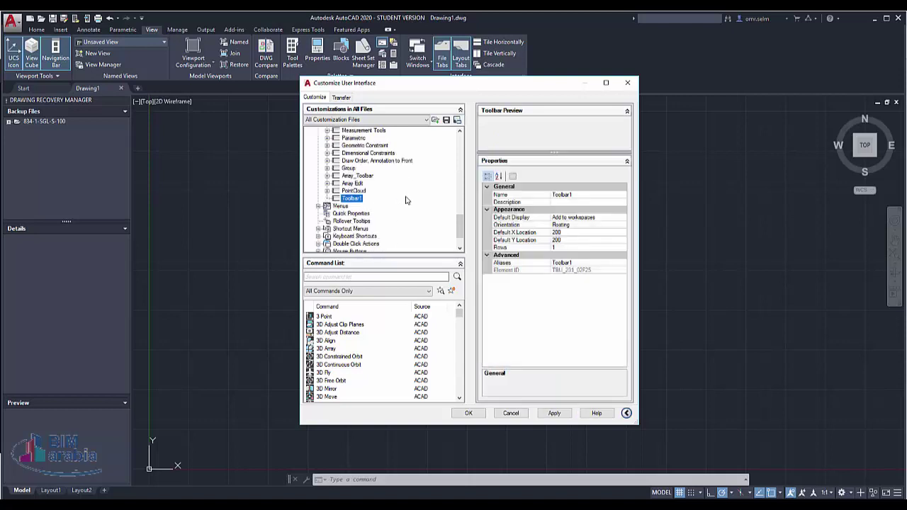
click(357, 179)
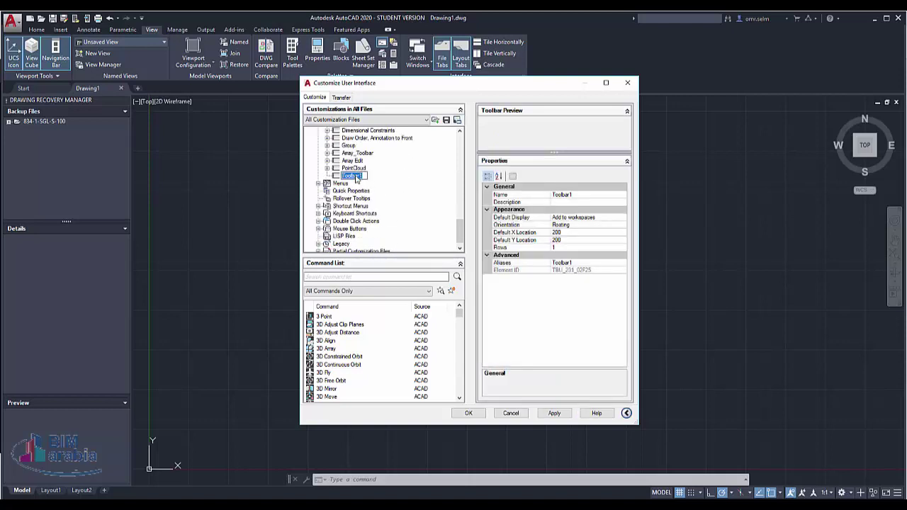
text(BIM)
text(arabia)
key(Return)
- Drag the 3 Point command and the Copy command (found by searching 'cop') onto BIMarabia
click(324, 317)
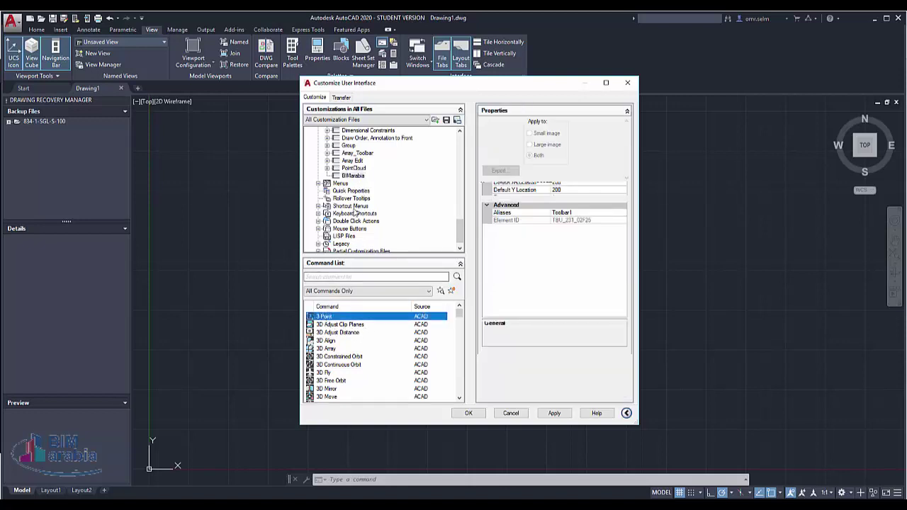
drag(356, 212, 353, 176)
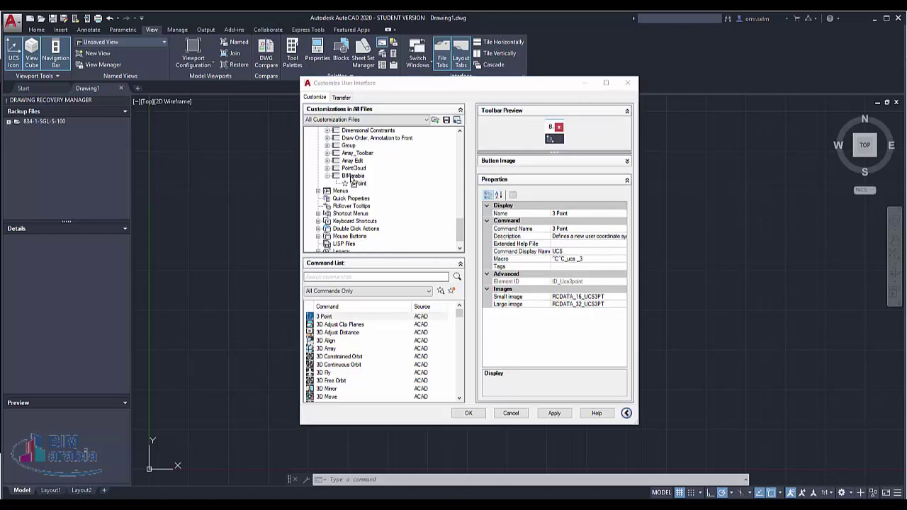
click(337, 276)
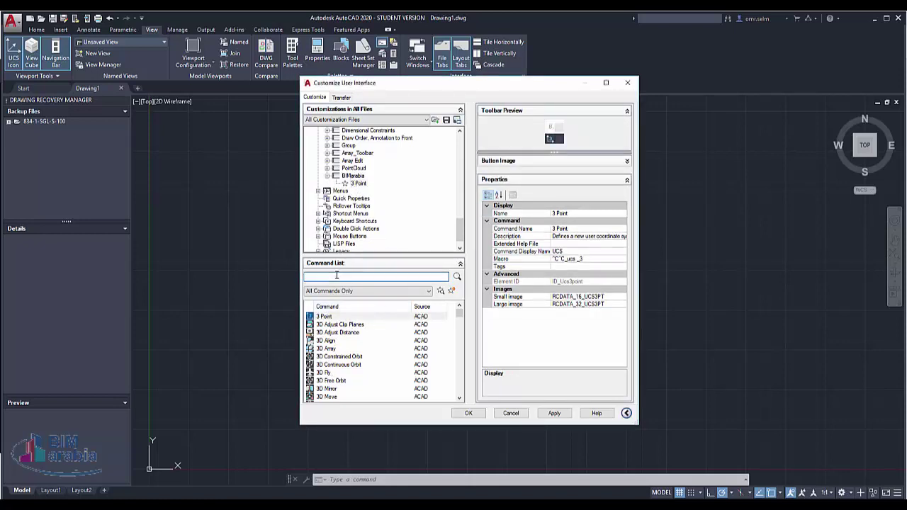
text(cop)
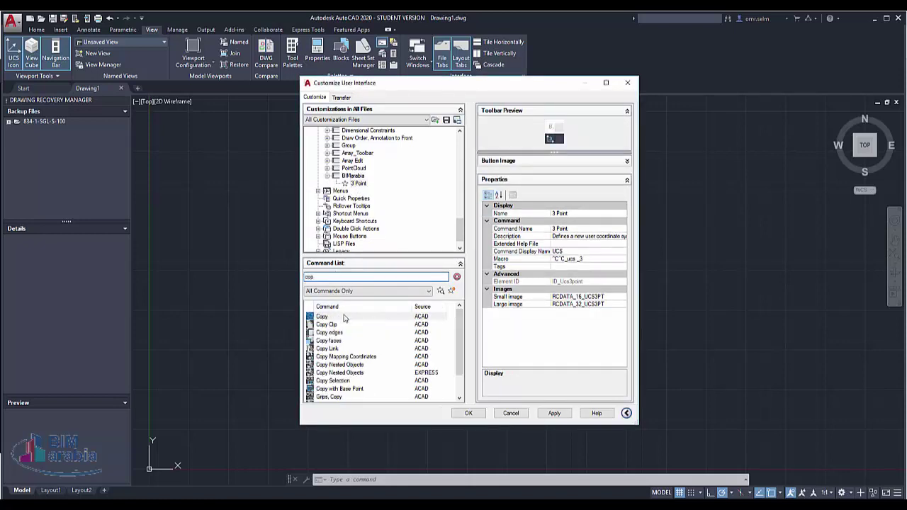
drag(344, 318, 356, 168)
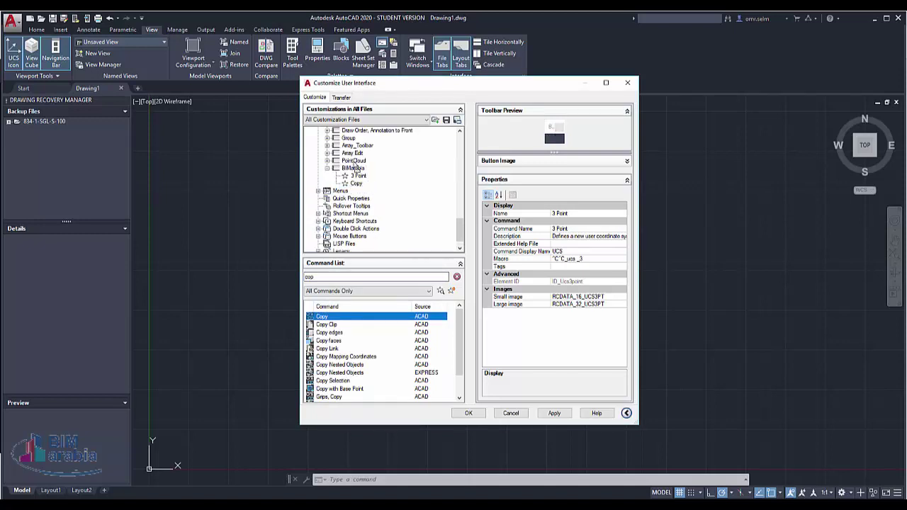
click(354, 168)
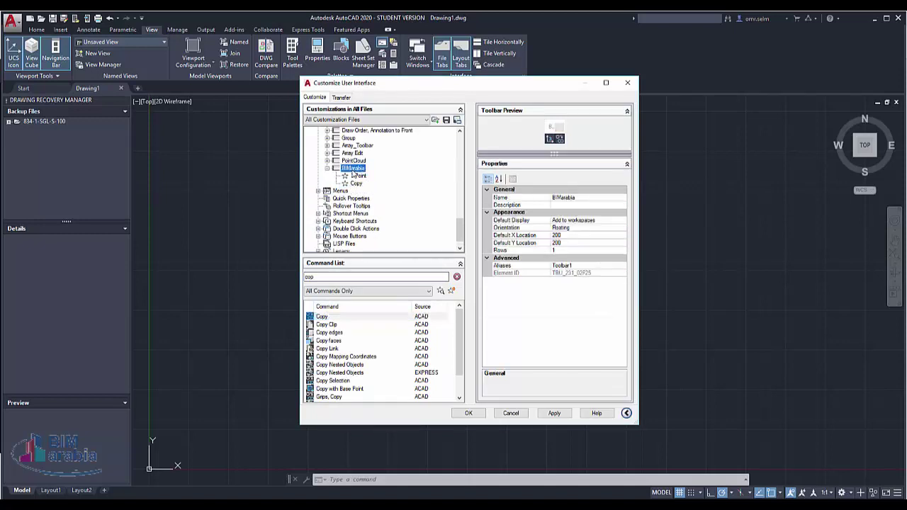
- Add a new flyout, Toolbar2, inside the BIMarabia toolbar
right_click(353, 174)
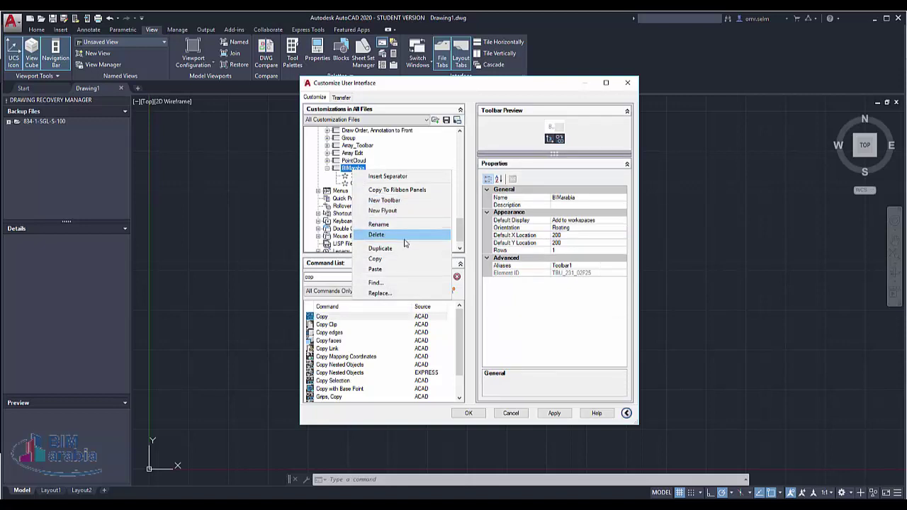
click(383, 210)
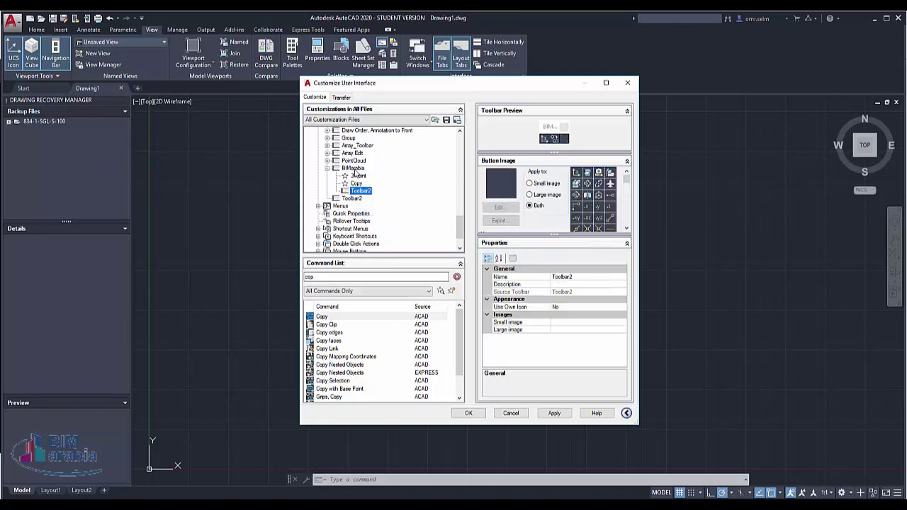
right_click(355, 173)
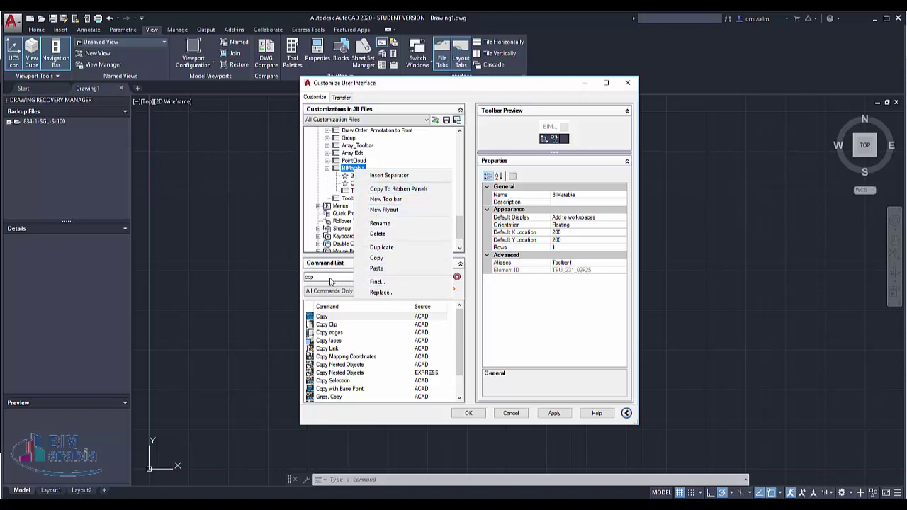
click(475, 317)
click(359, 177)
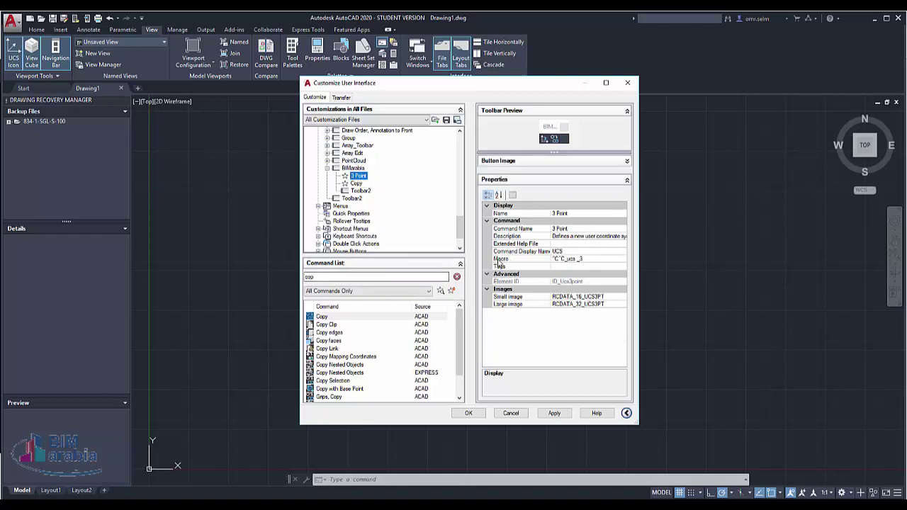
click(601, 258)
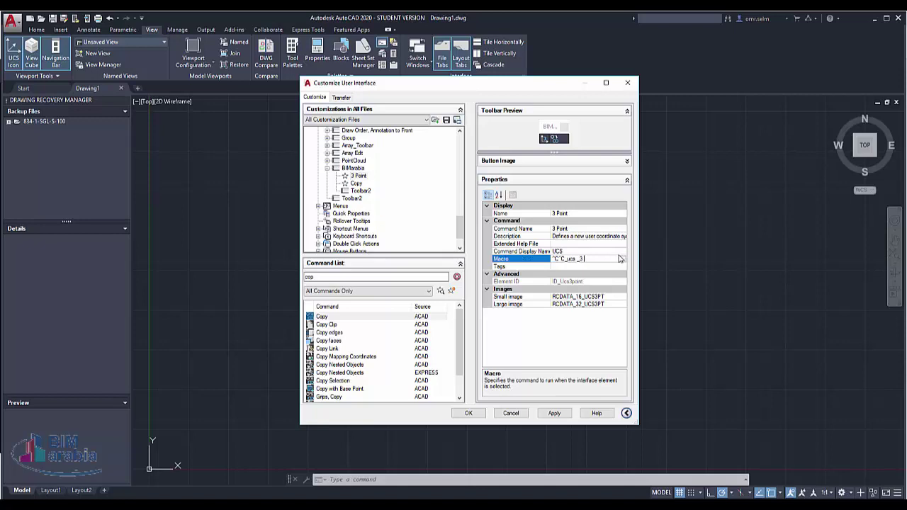
click(622, 259)
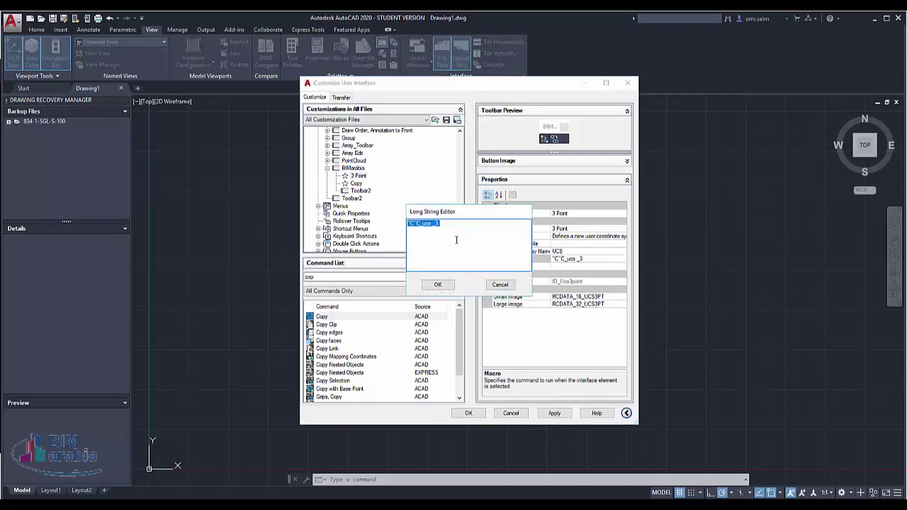
click(498, 285)
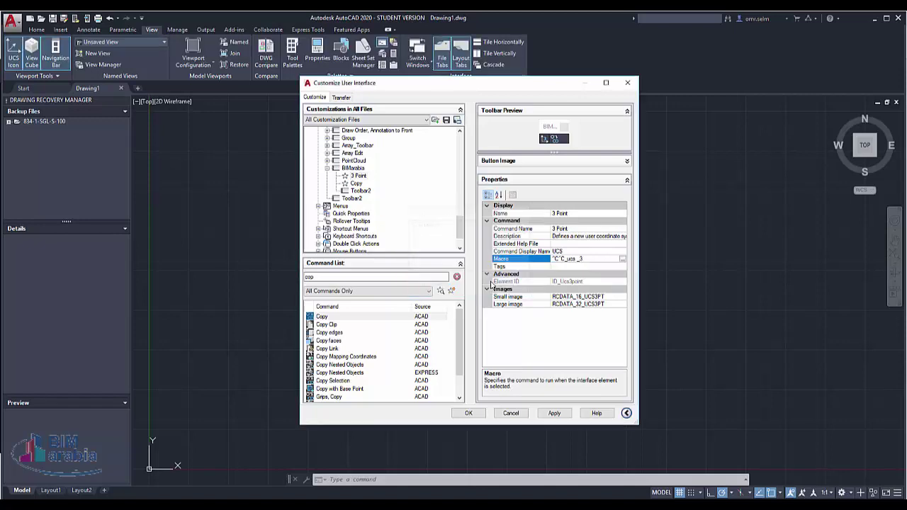
click(356, 175)
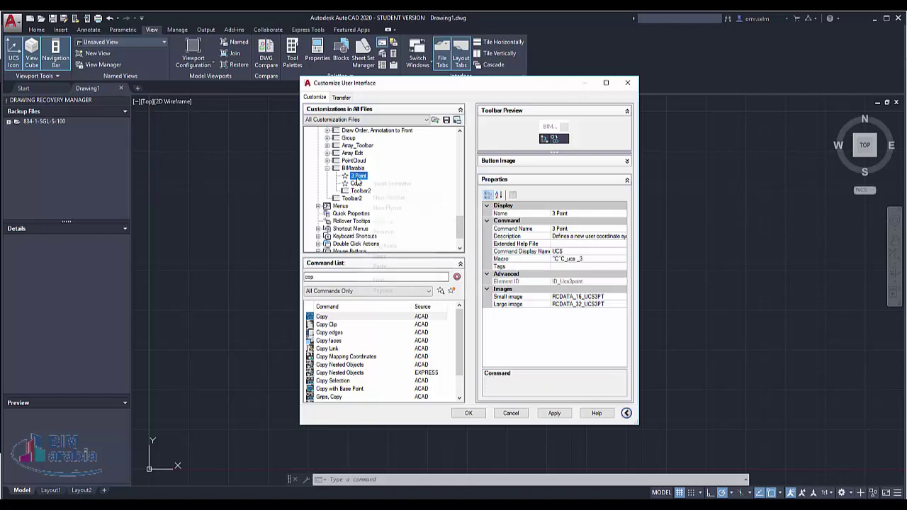
- Duplicate the 3 Point button under BIMarabia
right_click(358, 177)
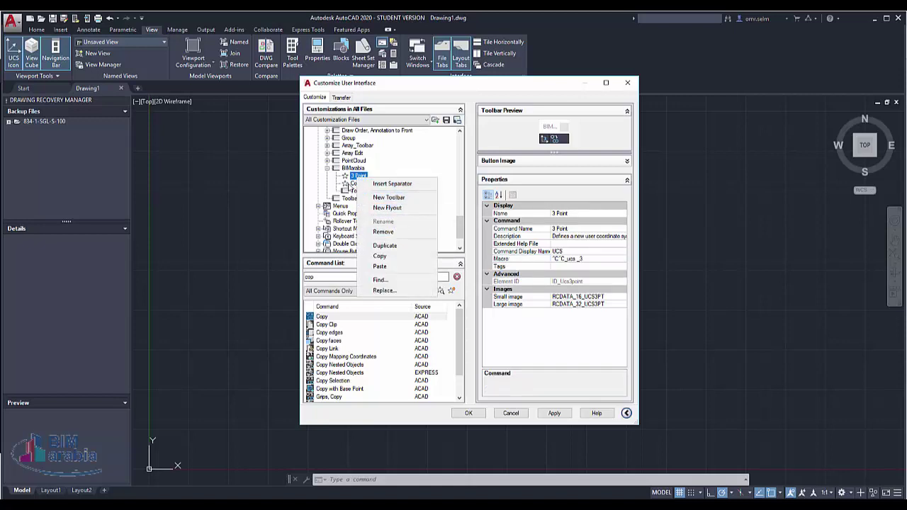
click(385, 245)
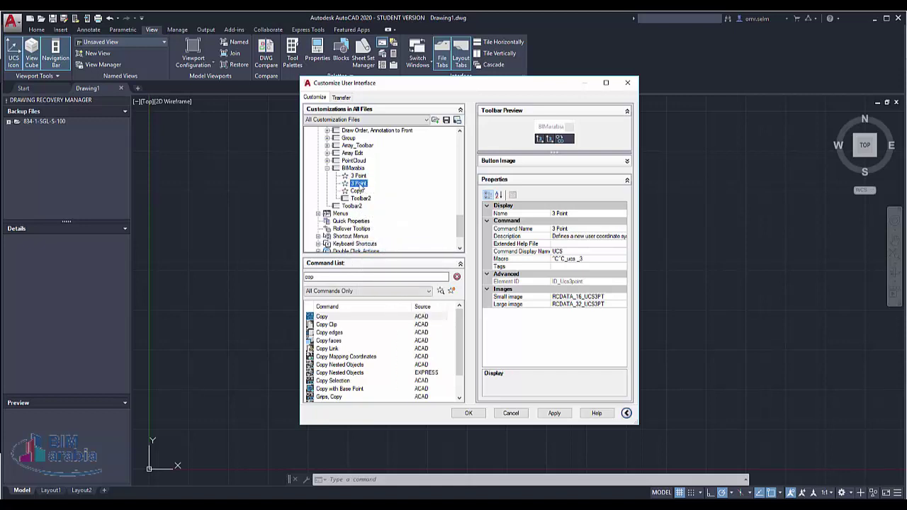
right_click(361, 186)
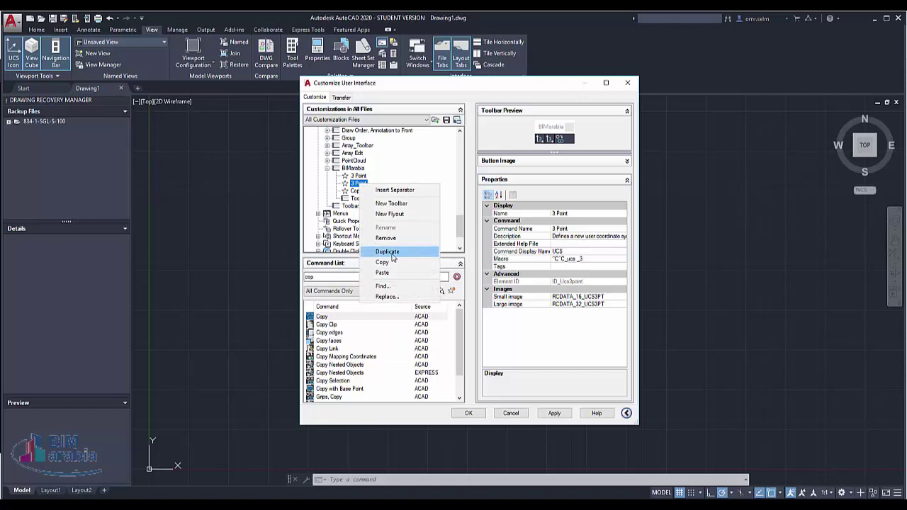
click(357, 191)
- Review the Copy and BIMarabia context menus, leaving everything unchanged
right_click(356, 191)
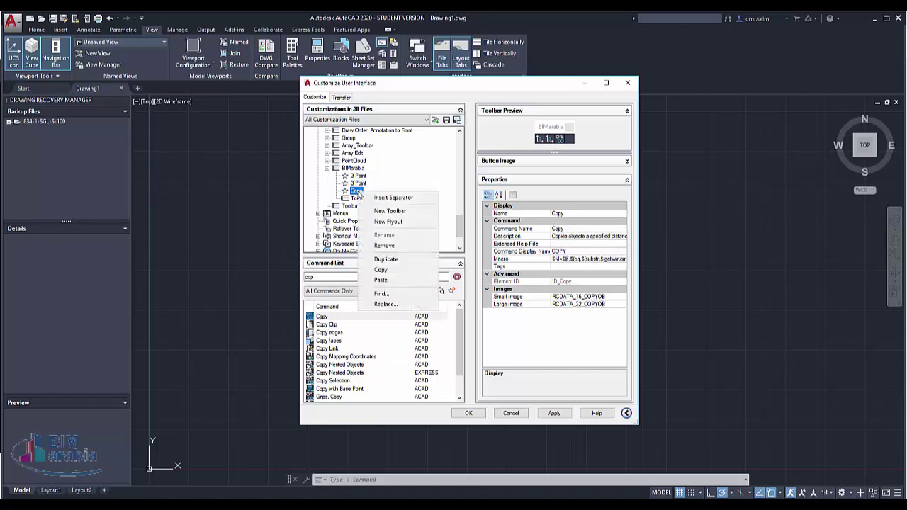
click(357, 192)
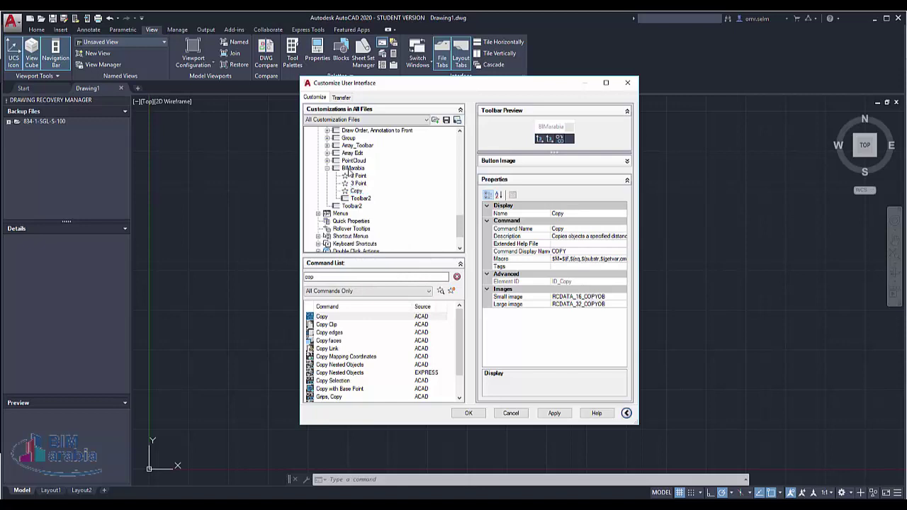
click(351, 169)
right_click(358, 177)
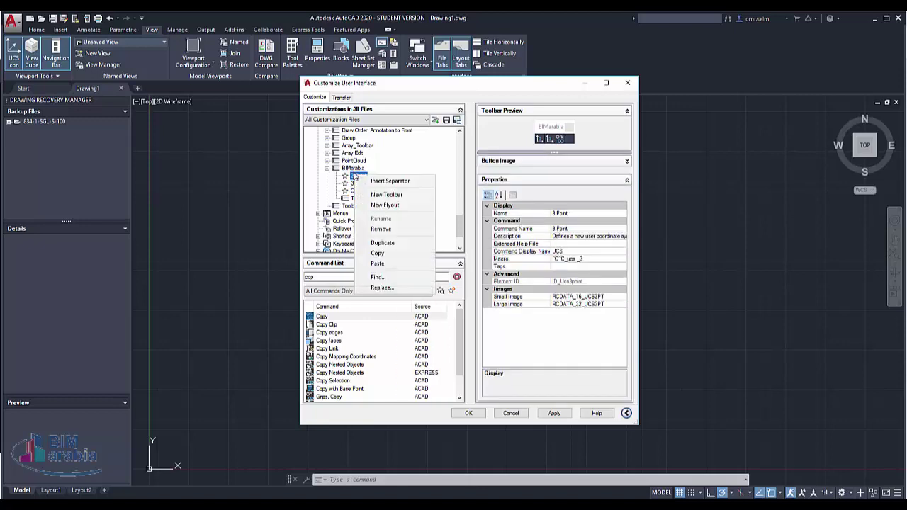
right_click(351, 169)
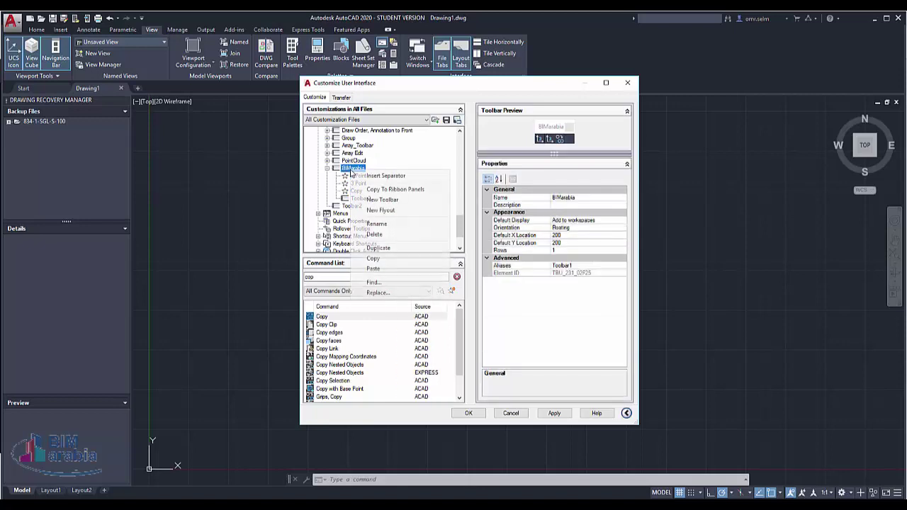
click(329, 278)
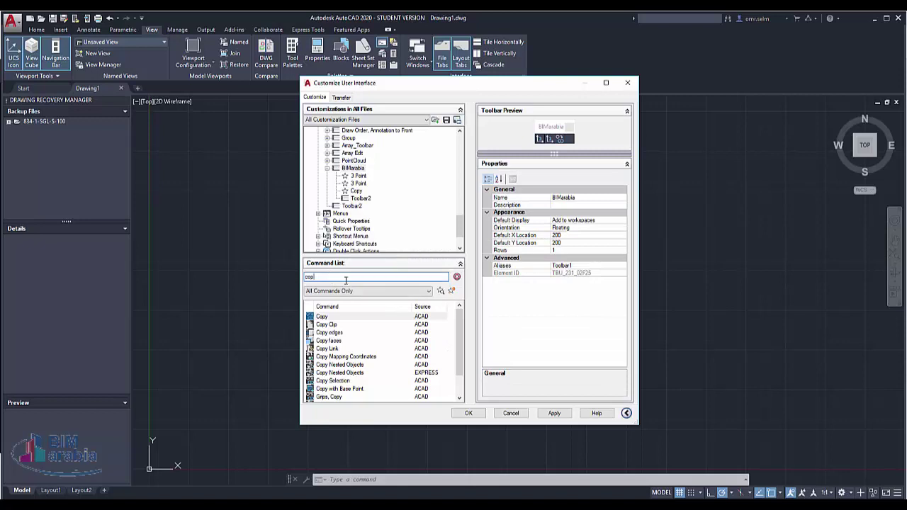
- Create a new custom command and name it xyzz
click(452, 292)
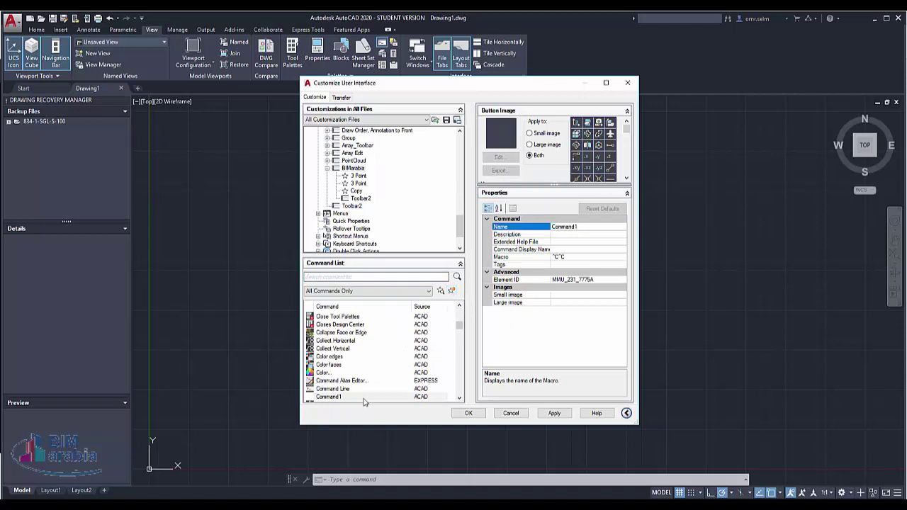
click(363, 399)
click(364, 399)
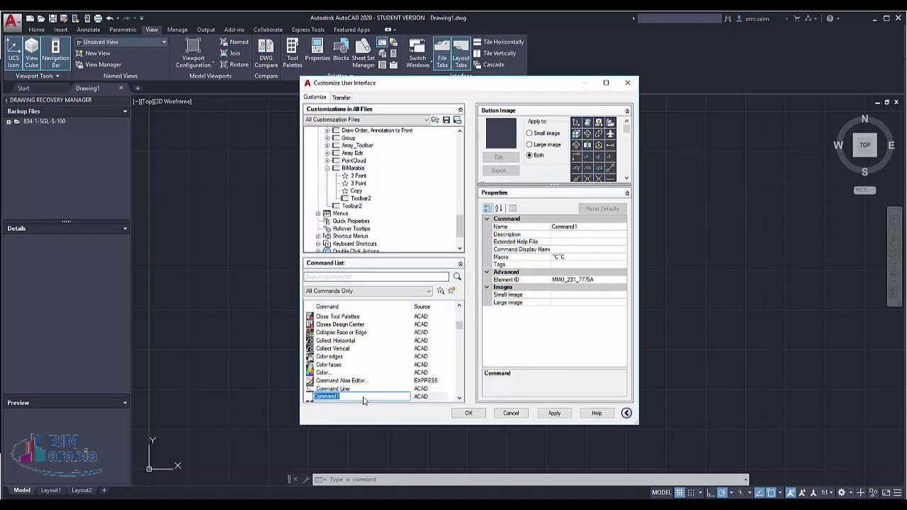
text(xyzz)
key(Return)
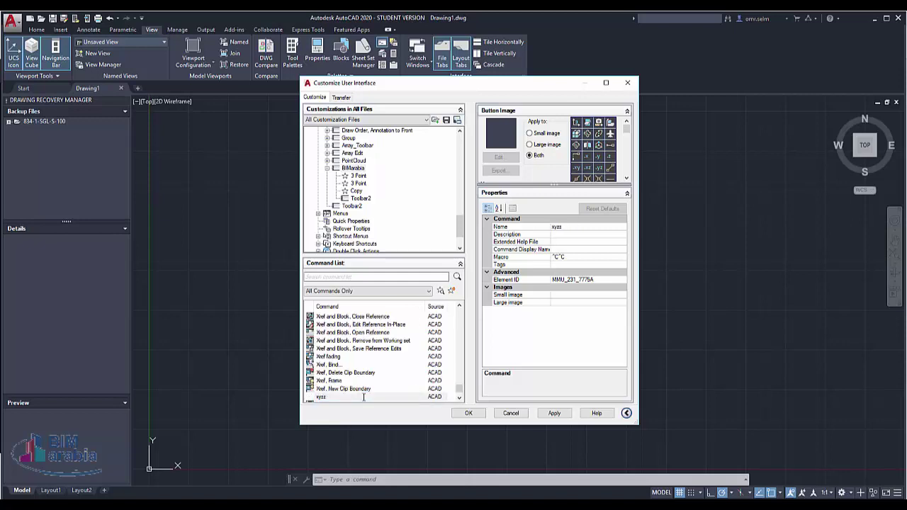
- Place xyzz at the top of BIMarabia, check its image settings, and apply
mouse_move(321, 399)
mouse_down()
mouse_move(361, 139)
mouse_move(359, 230)
mouse_up()
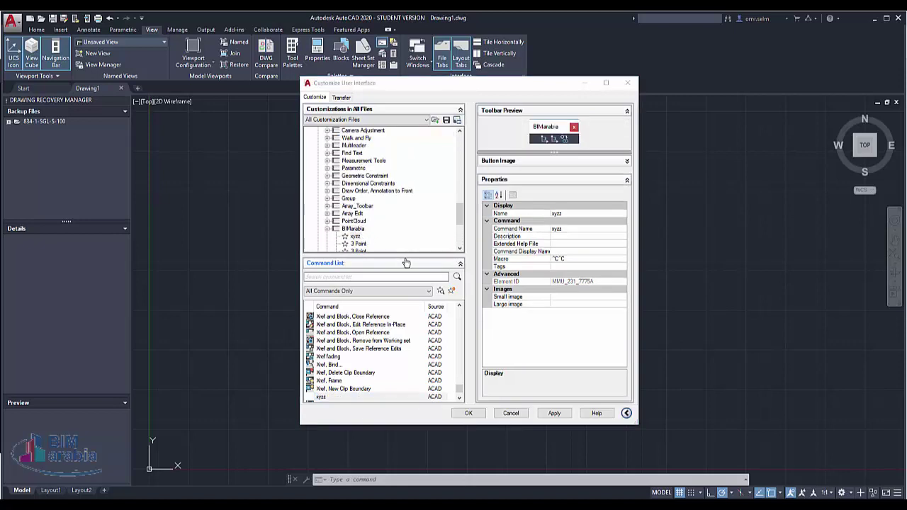
click(528, 268)
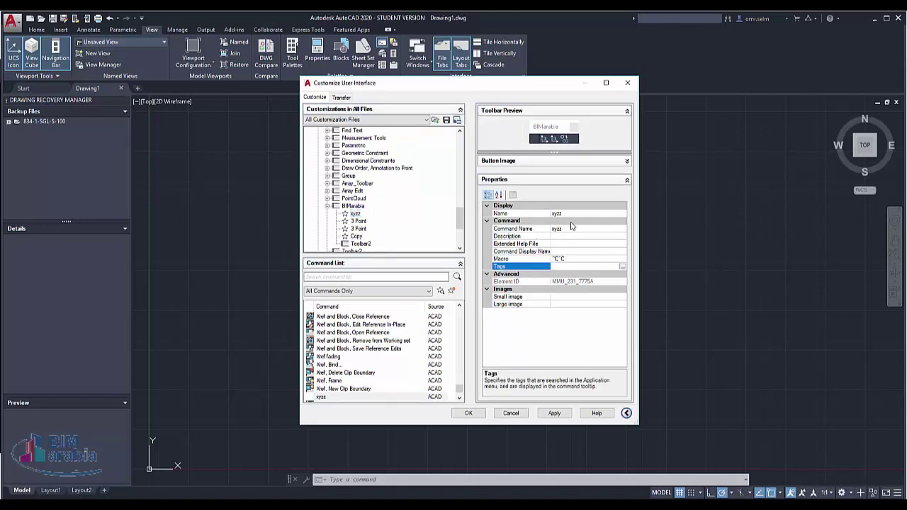
click(562, 298)
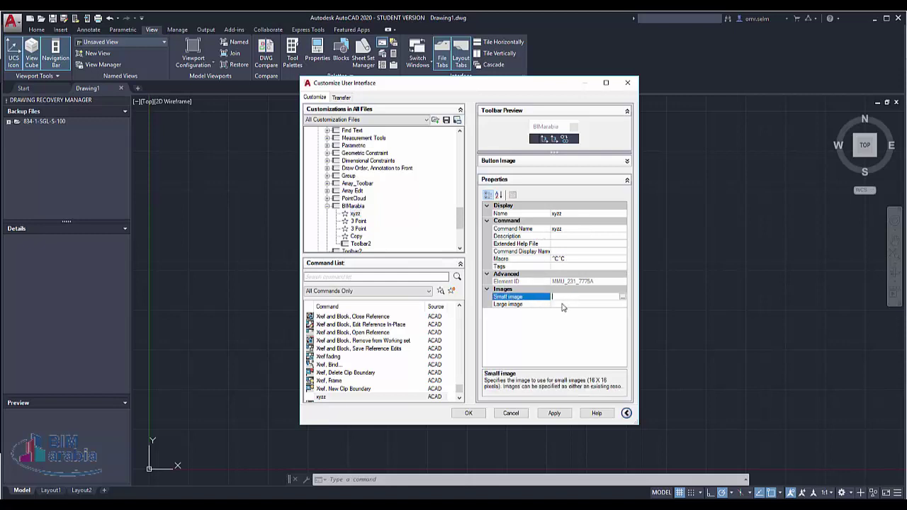
click(562, 304)
click(554, 414)
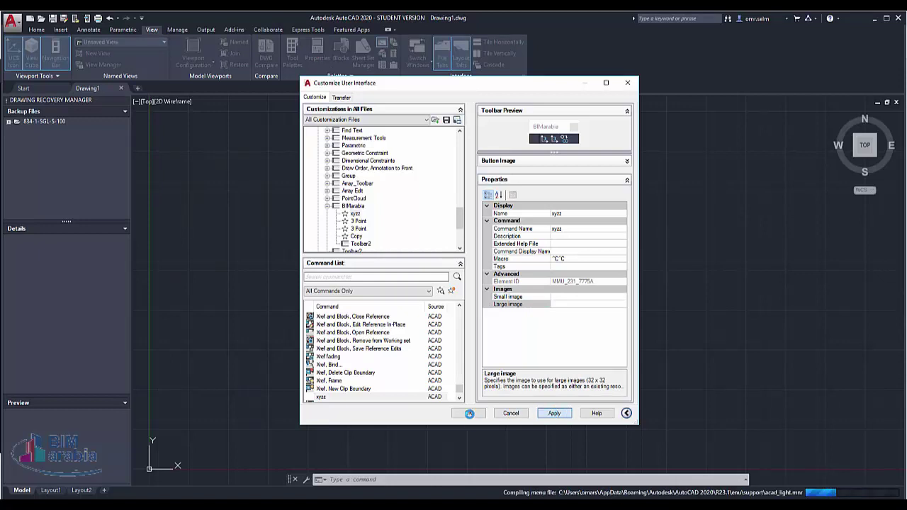
- Close the CUI with OK and confirm BIMarabia is checked in the toolbar list
click(470, 413)
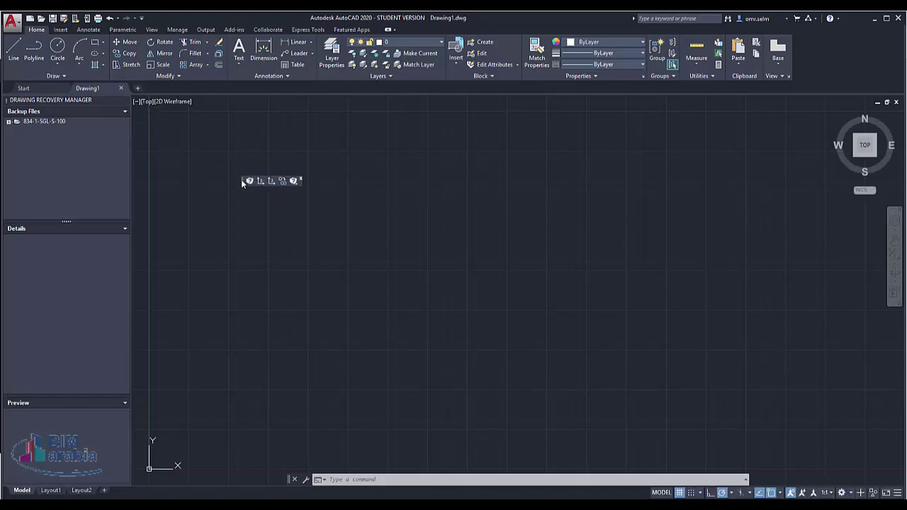
right_click(244, 182)
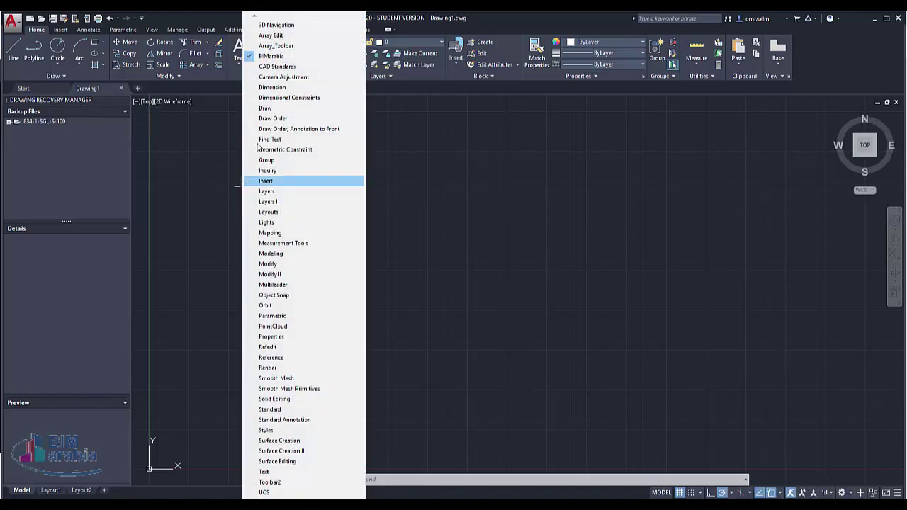
click(217, 139)
click(253, 173)
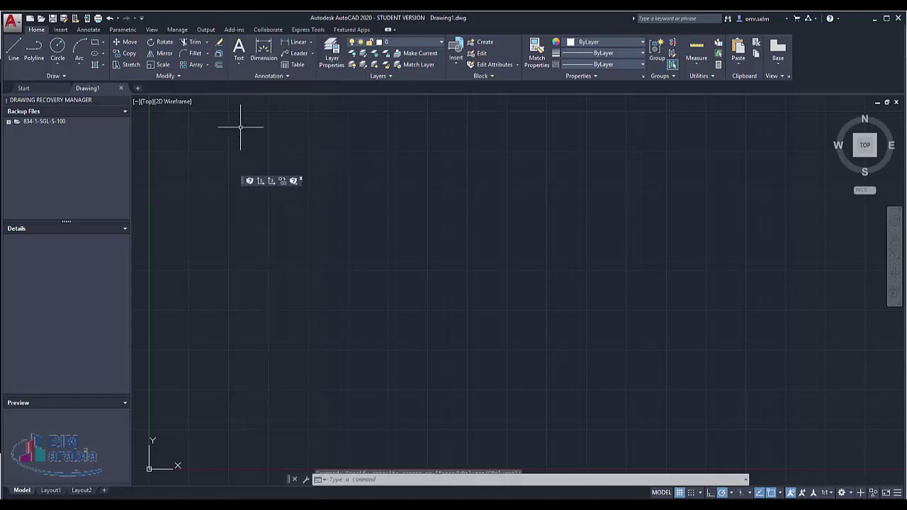
click(259, 180)
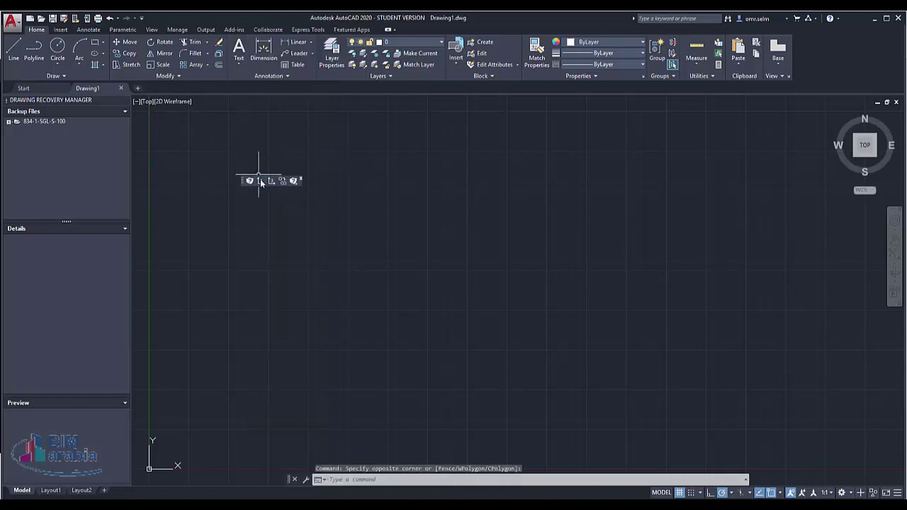
- Use BIMarabia's 3 Point button to define a UCS from an origin, X point and Y point
click(260, 180)
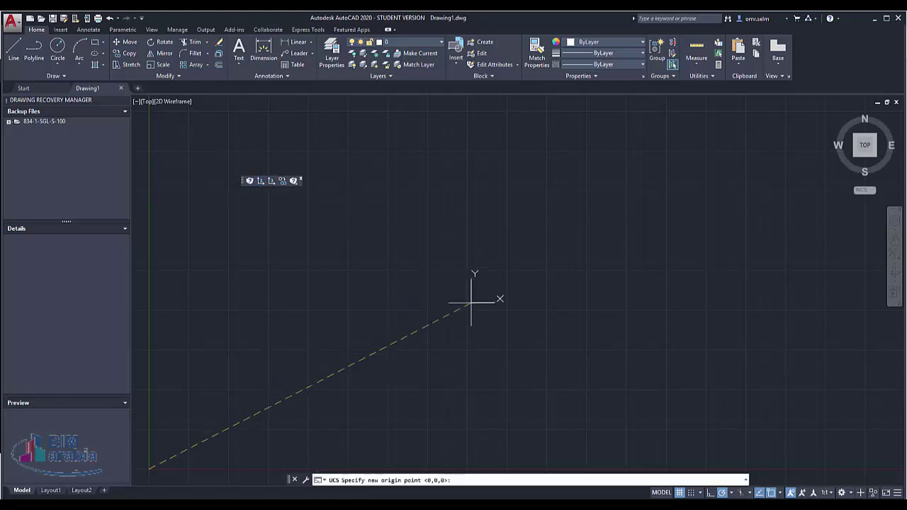
click(264, 353)
click(390, 268)
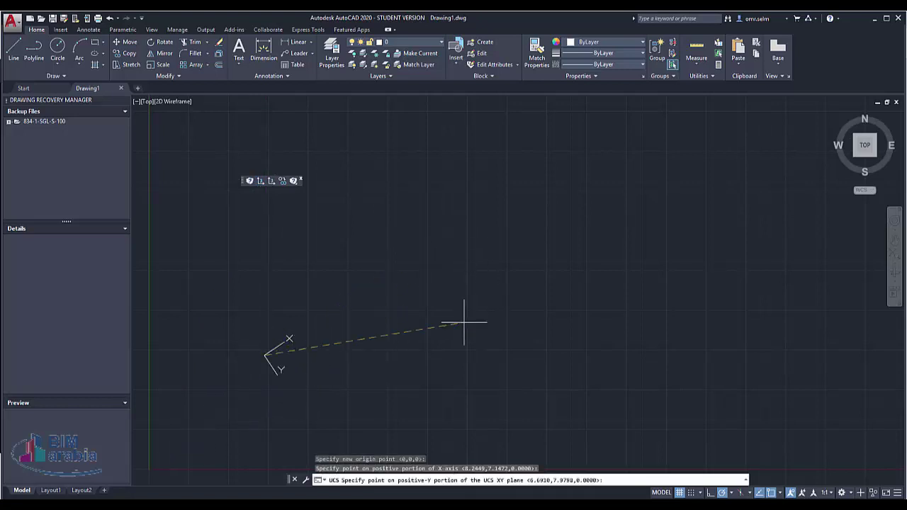
click(471, 425)
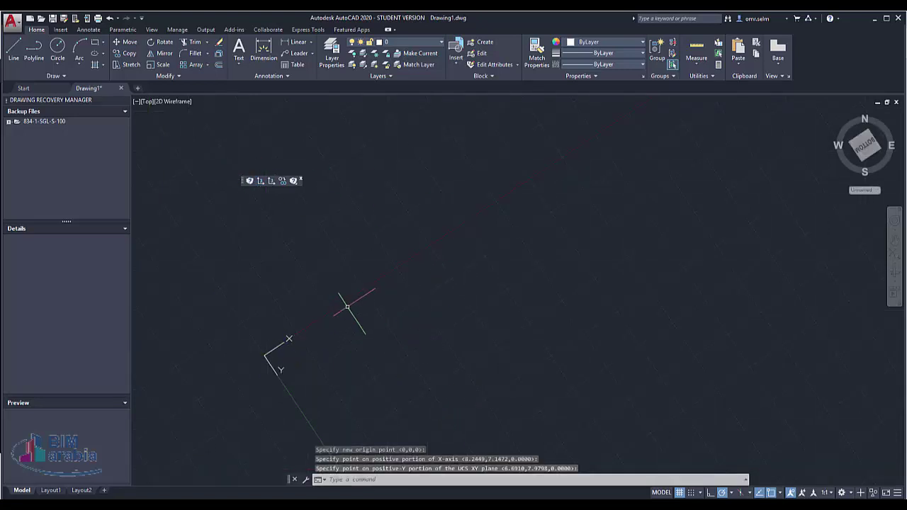